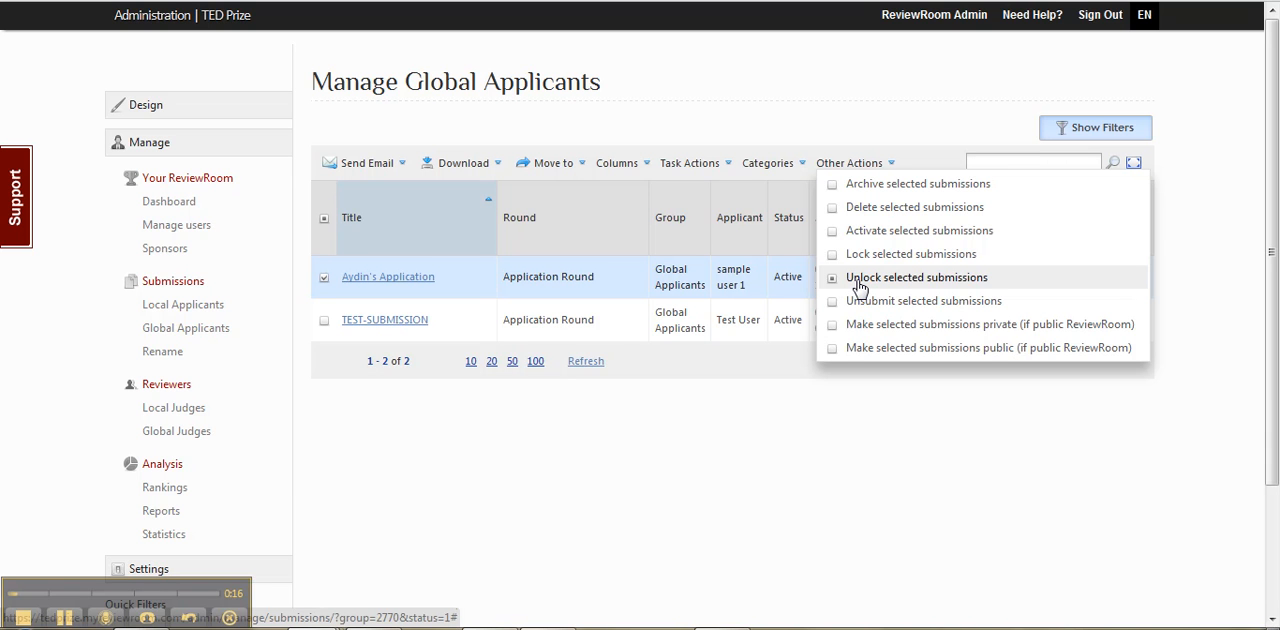
Step: Leave the bulk actions unused and deselect the first submission in the global applicants list
{"action": "left_click", "coordinate": [476, 489]}
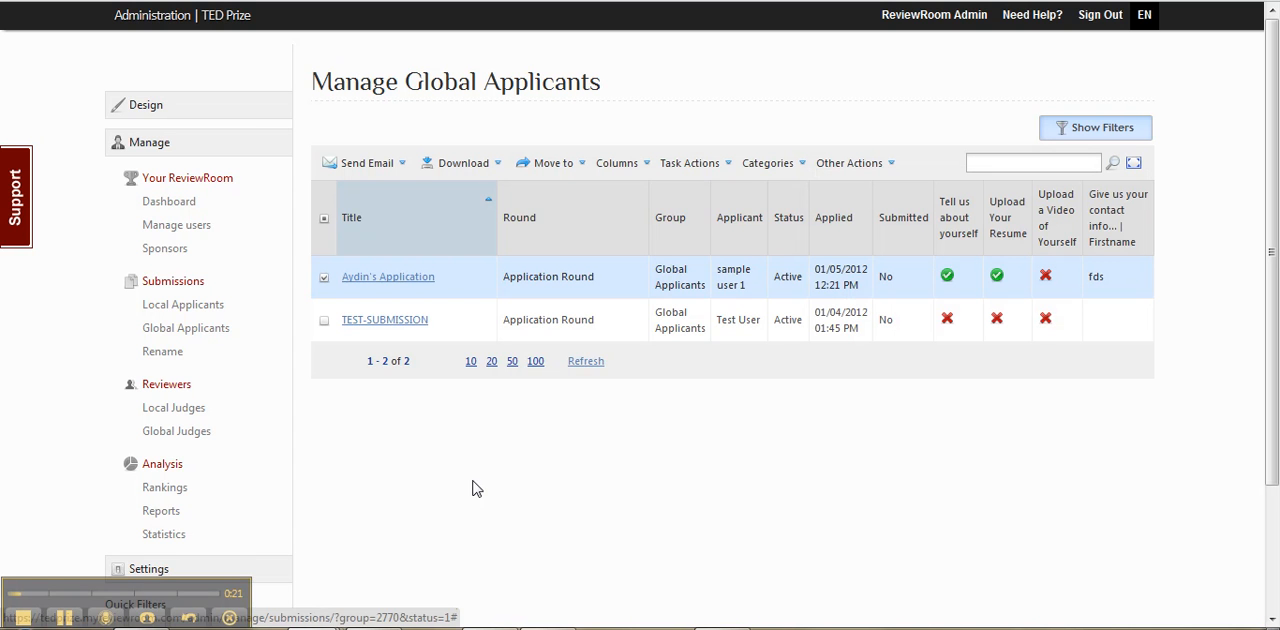
{"action": "left_click", "coordinate": [323, 279]}
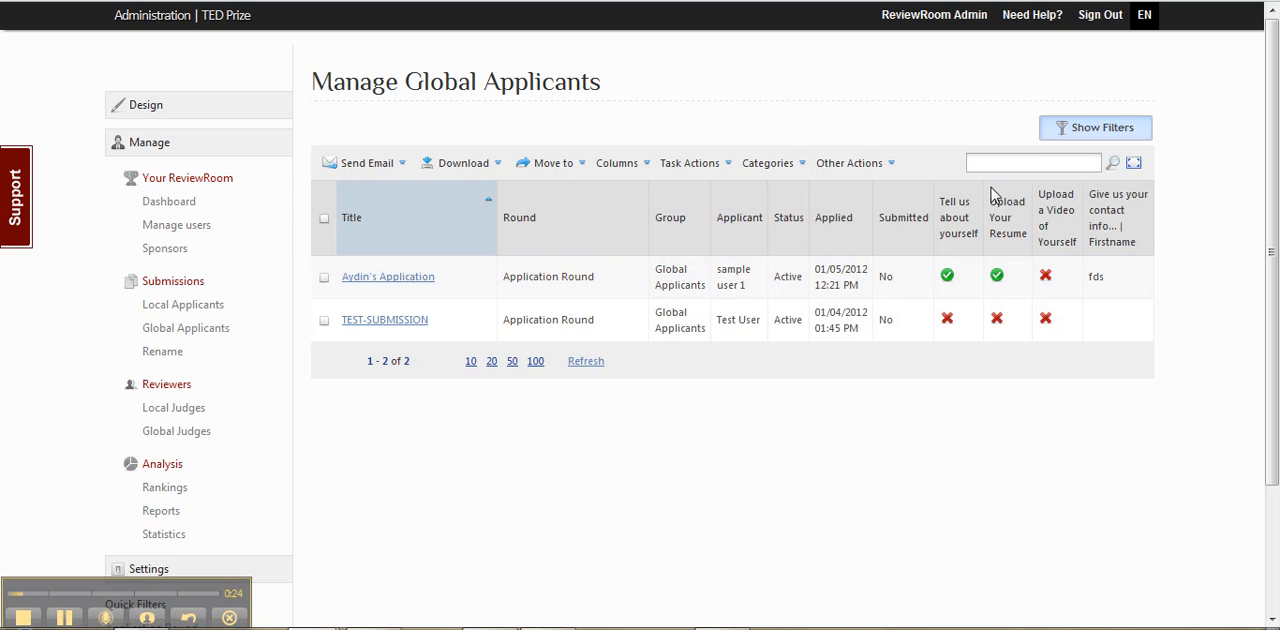
Step: Show the filters and add a second rule based on the task "Global Applicants: Tell us about yourself"
{"action": "left_click", "coordinate": [1100, 135]}
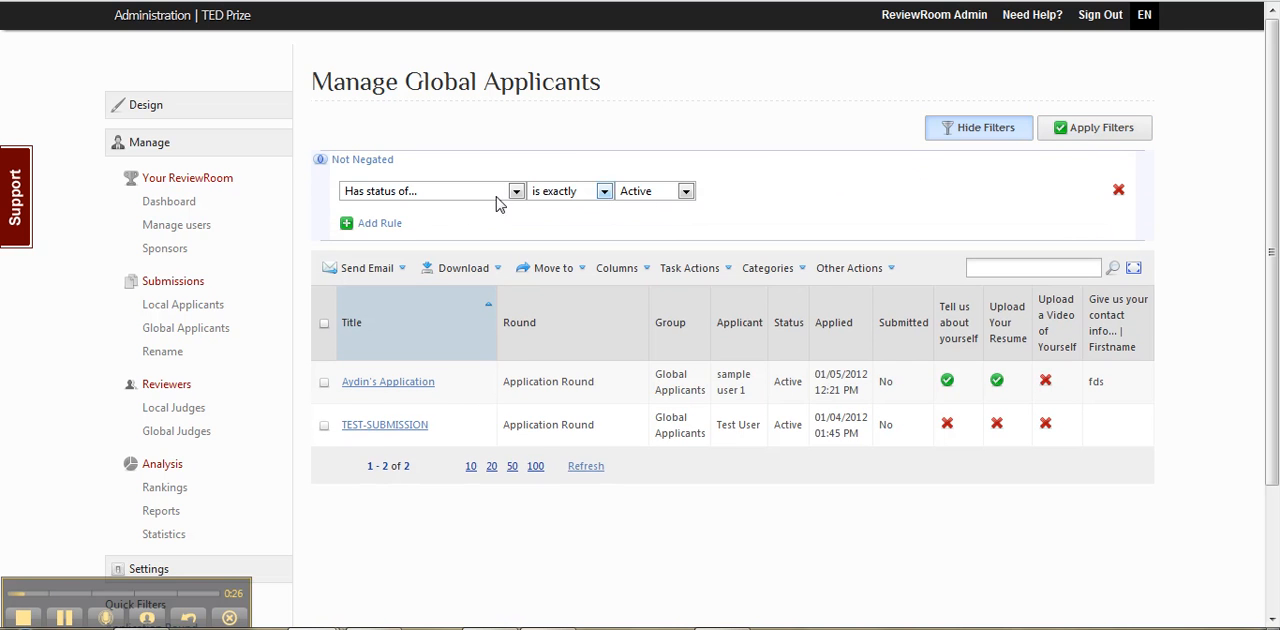
{"action": "left_click", "coordinate": [370, 226]}
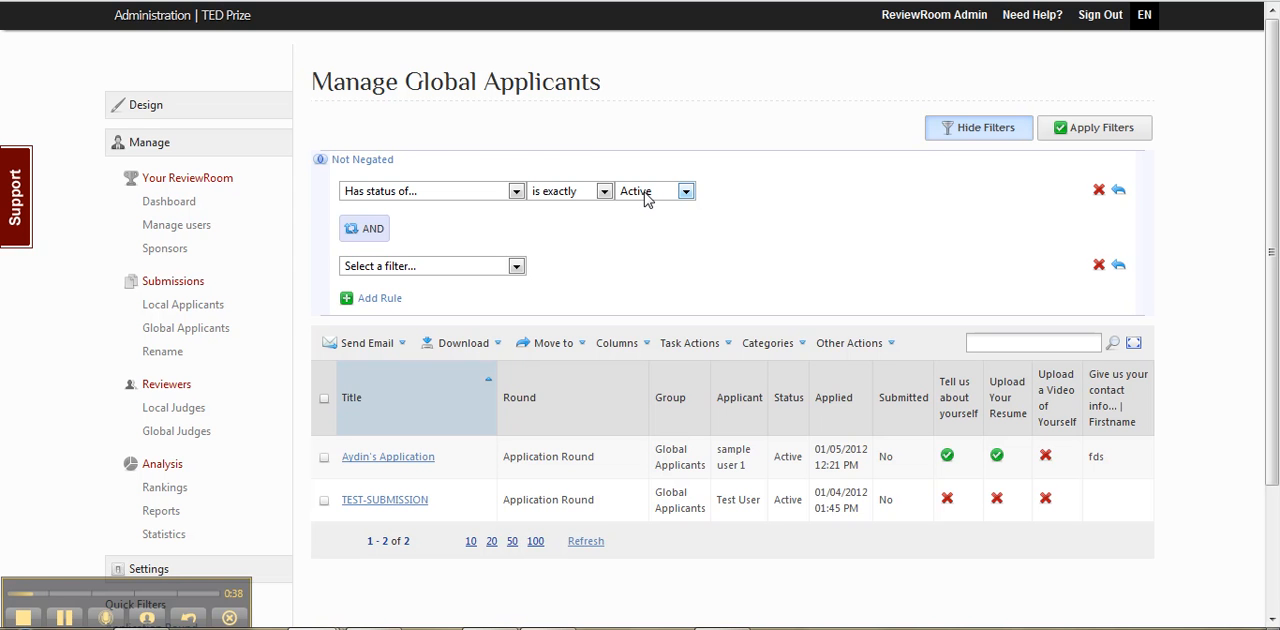
{"action": "left_click", "coordinate": [377, 268]}
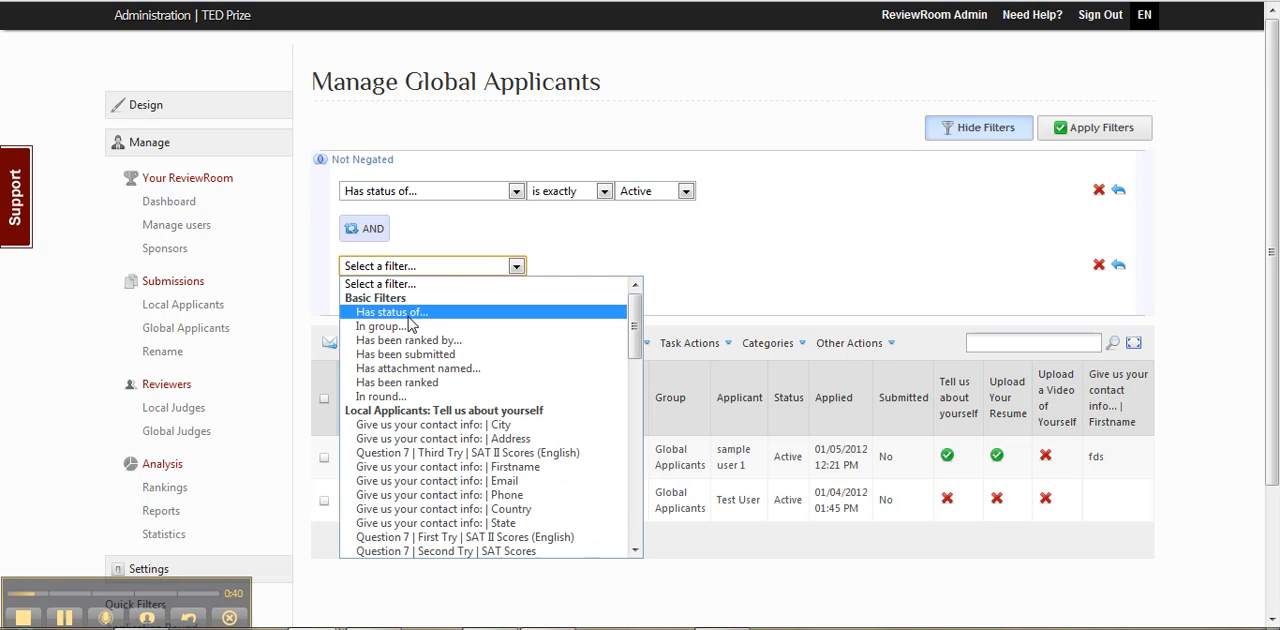
{"action": "scroll", "coordinate": [388, 360], "scroll_direction": "down", "scroll_amount": 8}
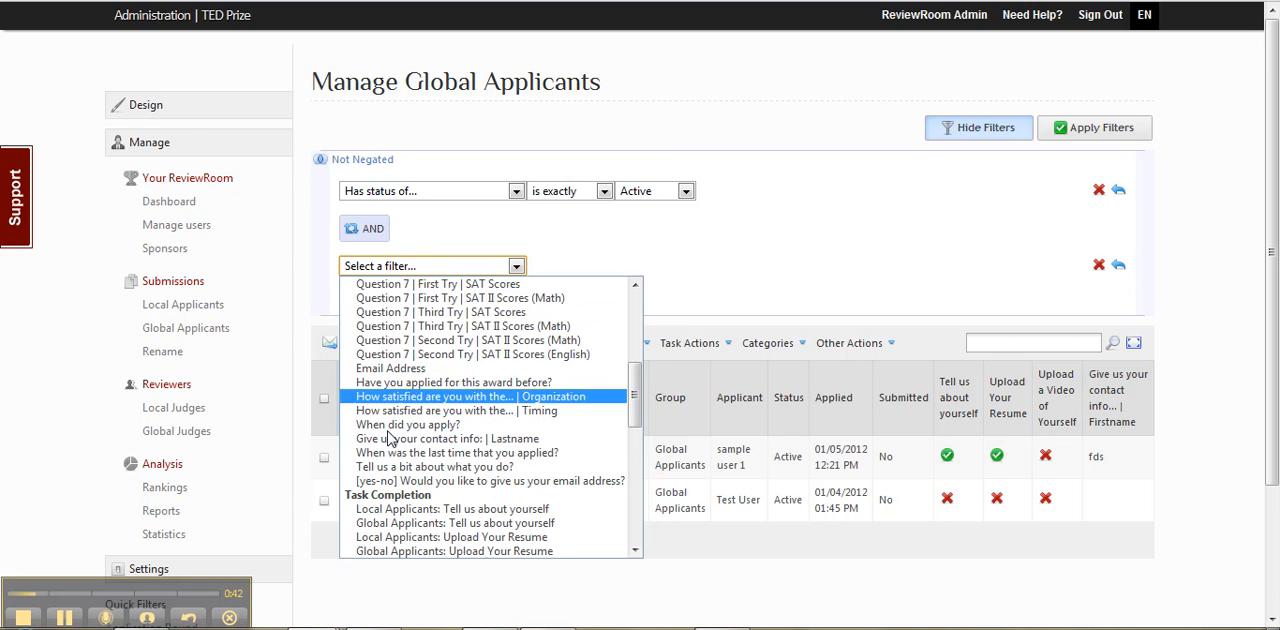
{"action": "scroll", "coordinate": [391, 505], "scroll_direction": "down", "scroll_amount": 5}
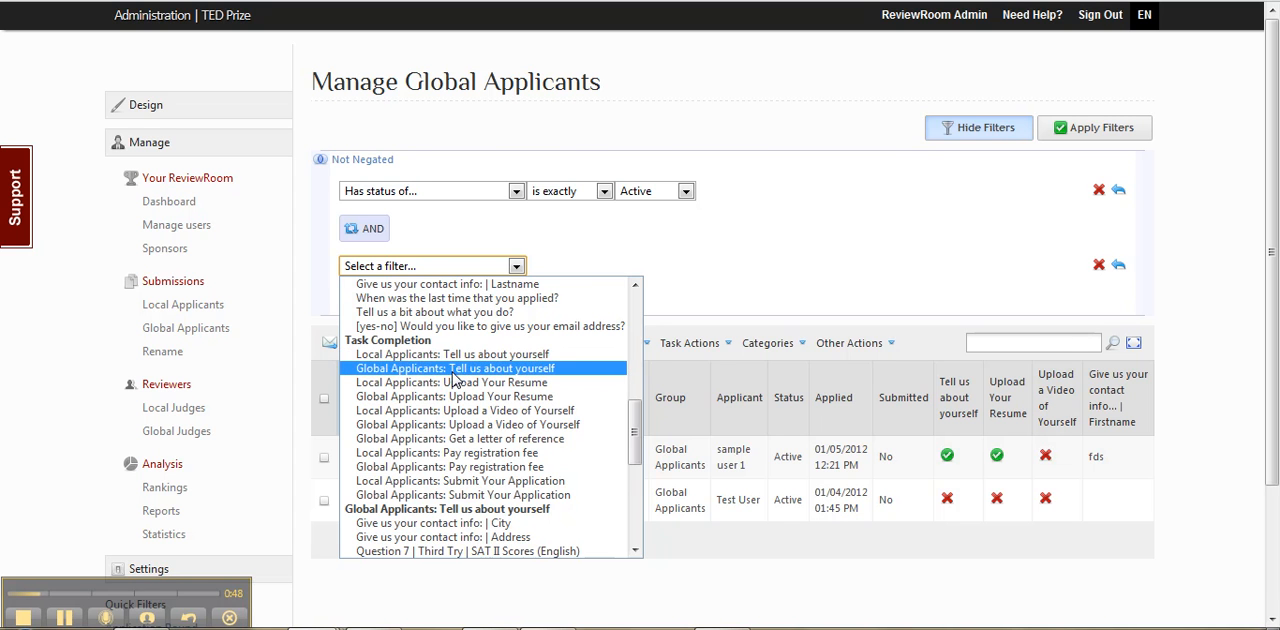
{"action": "left_click", "coordinate": [453, 370]}
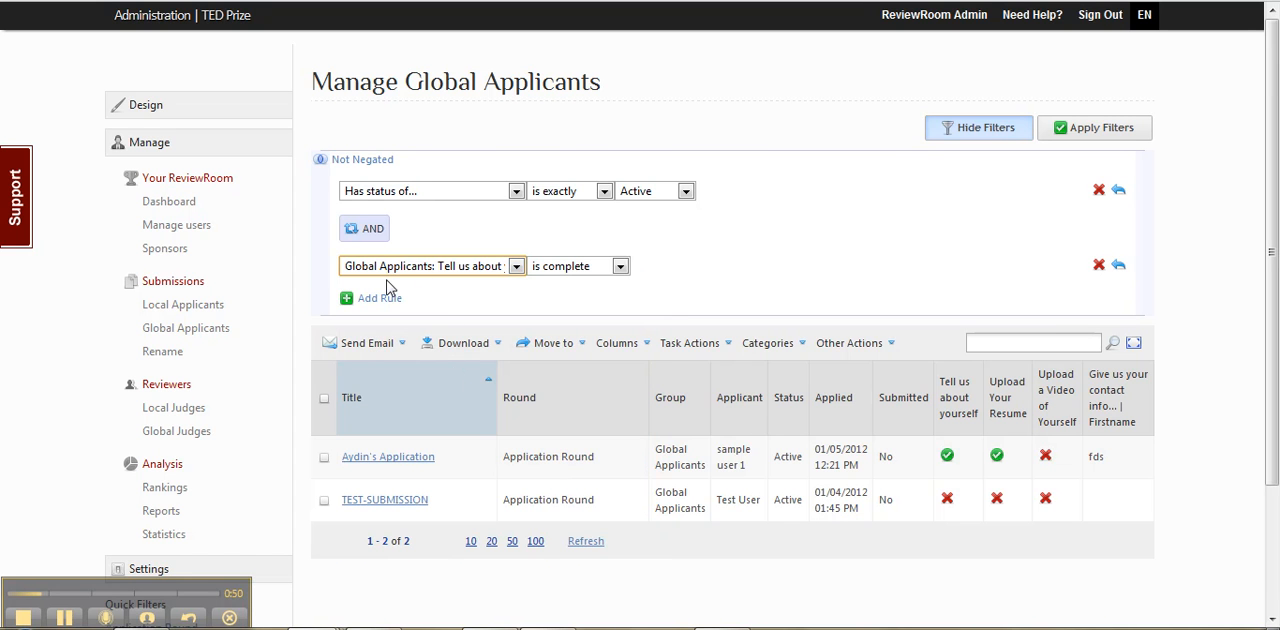
Step: Set the task rule's condition to "is not complete" and apply the filters to the applicant list
{"action": "left_click", "coordinate": [562, 270]}
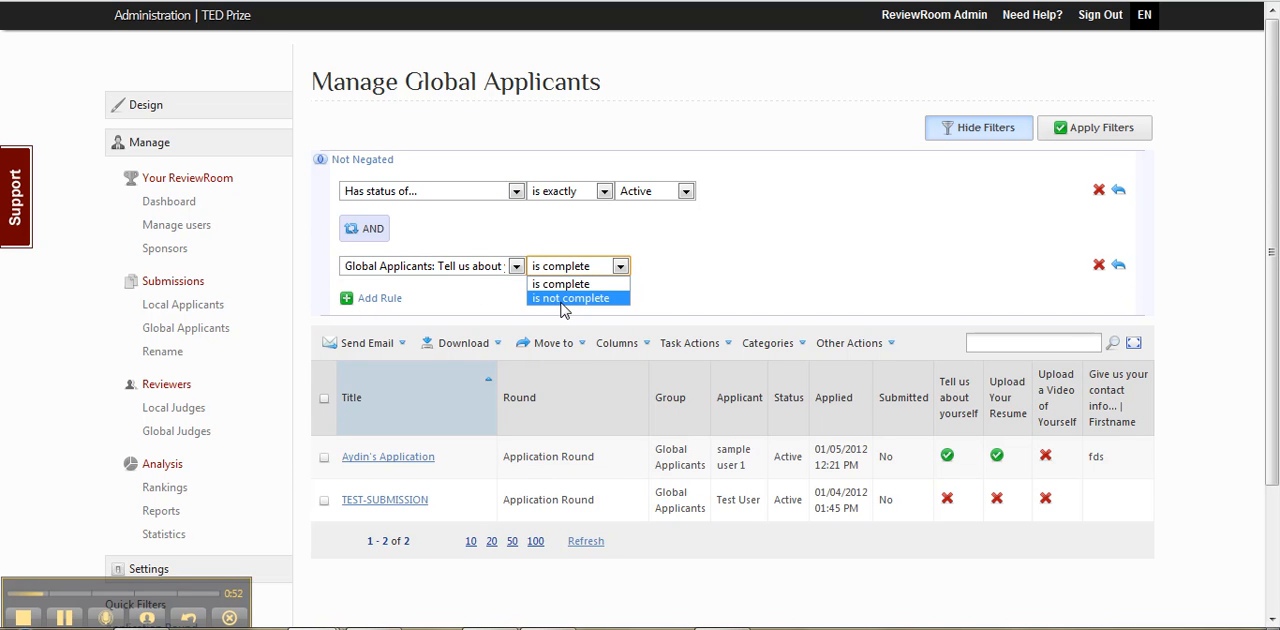
{"action": "left_click", "coordinate": [563, 298]}
{"action": "left_click", "coordinate": [1065, 130]}
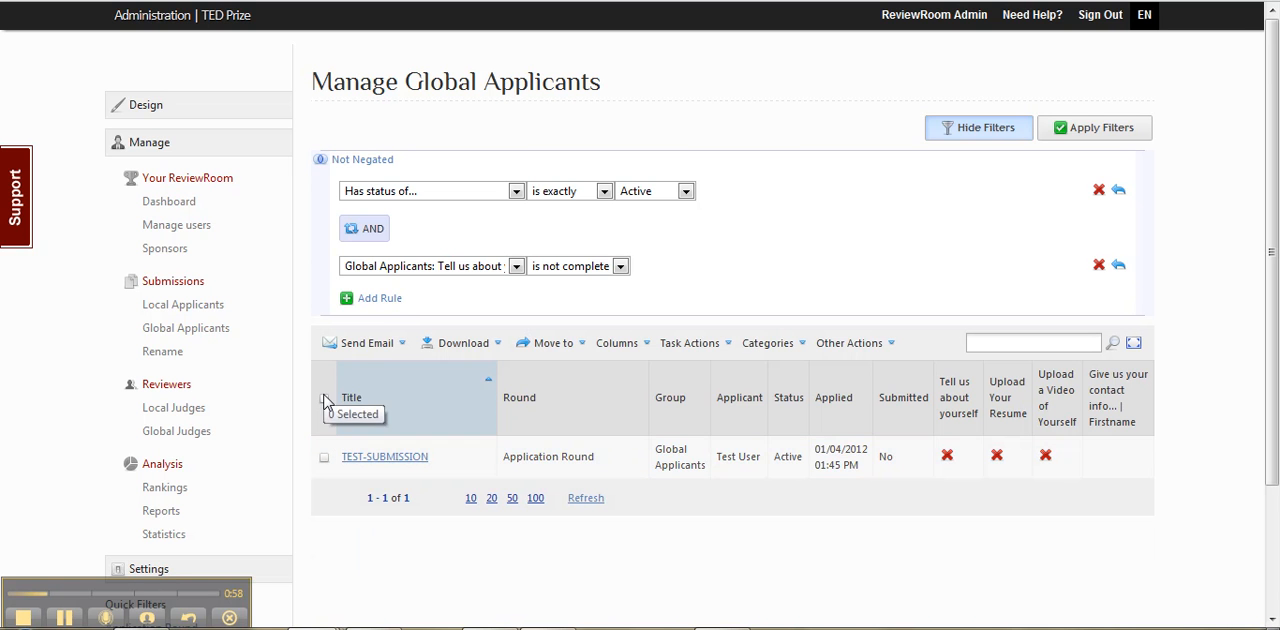
Step: Select all filtered submissions at once and clear that selection again
{"action": "left_click", "coordinate": [324, 399]}
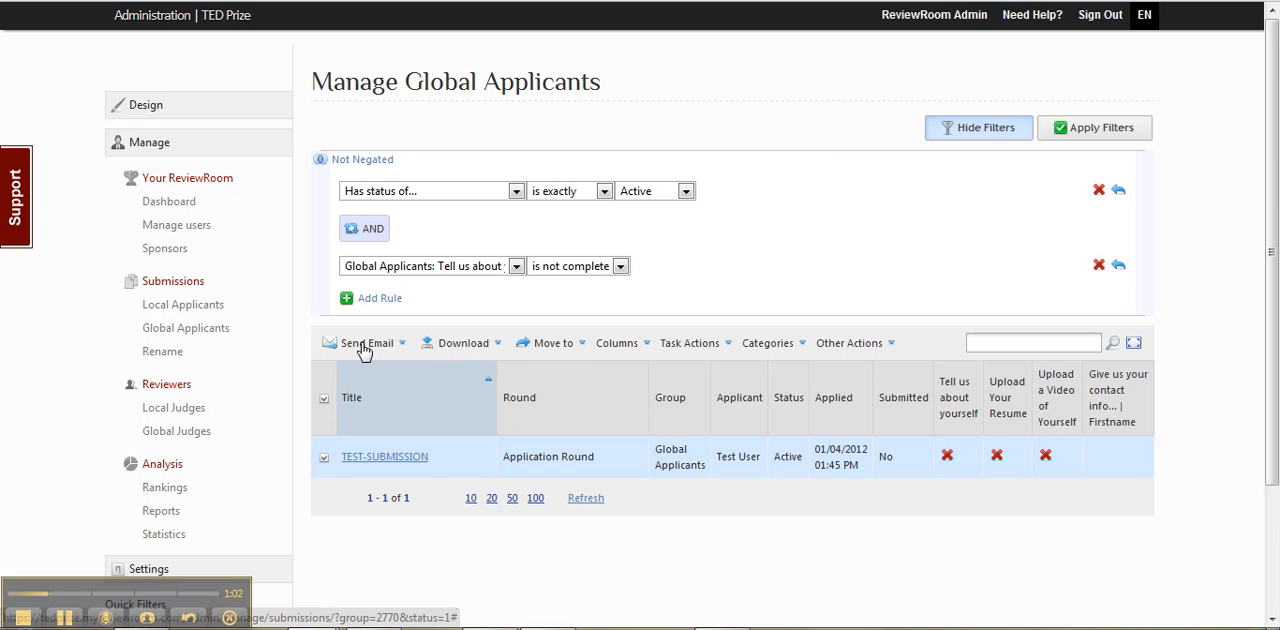
{"action": "left_click", "coordinate": [323, 398]}
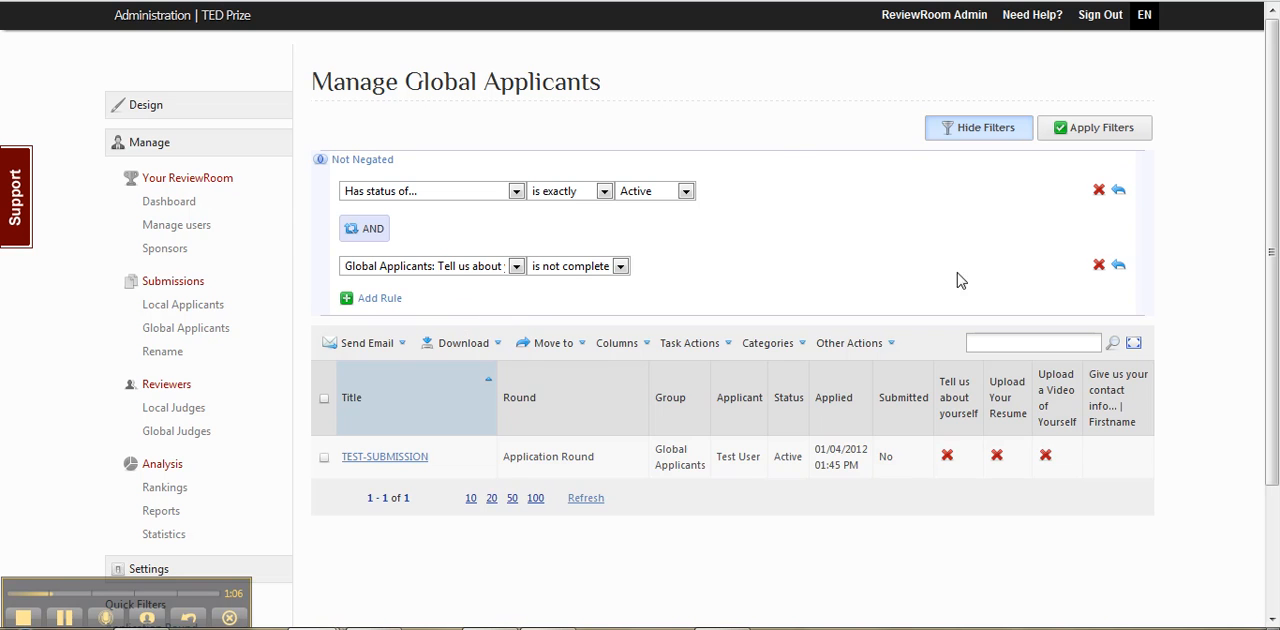
Step: Add a third rule as a nested group of two rules, switching its operator to OR and back to AND
{"action": "left_click", "coordinate": [370, 300]}
{"action": "left_click", "coordinate": [368, 306]}
{"action": "left_click", "coordinate": [368, 306]}
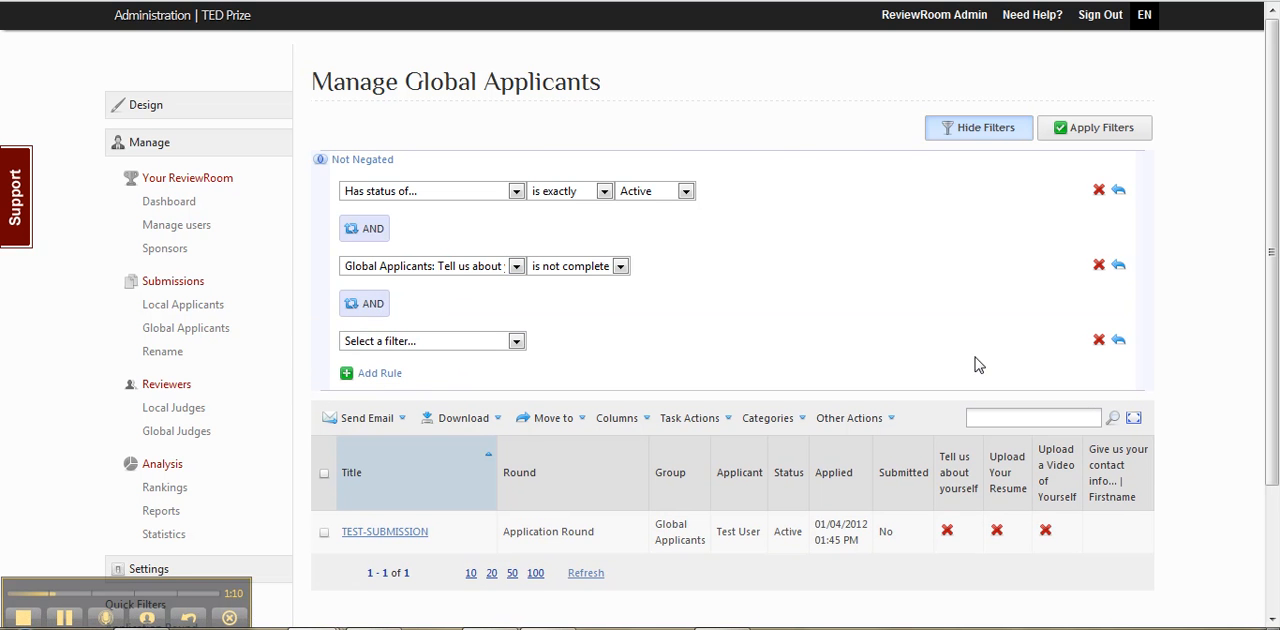
{"action": "left_click", "coordinate": [1118, 342]}
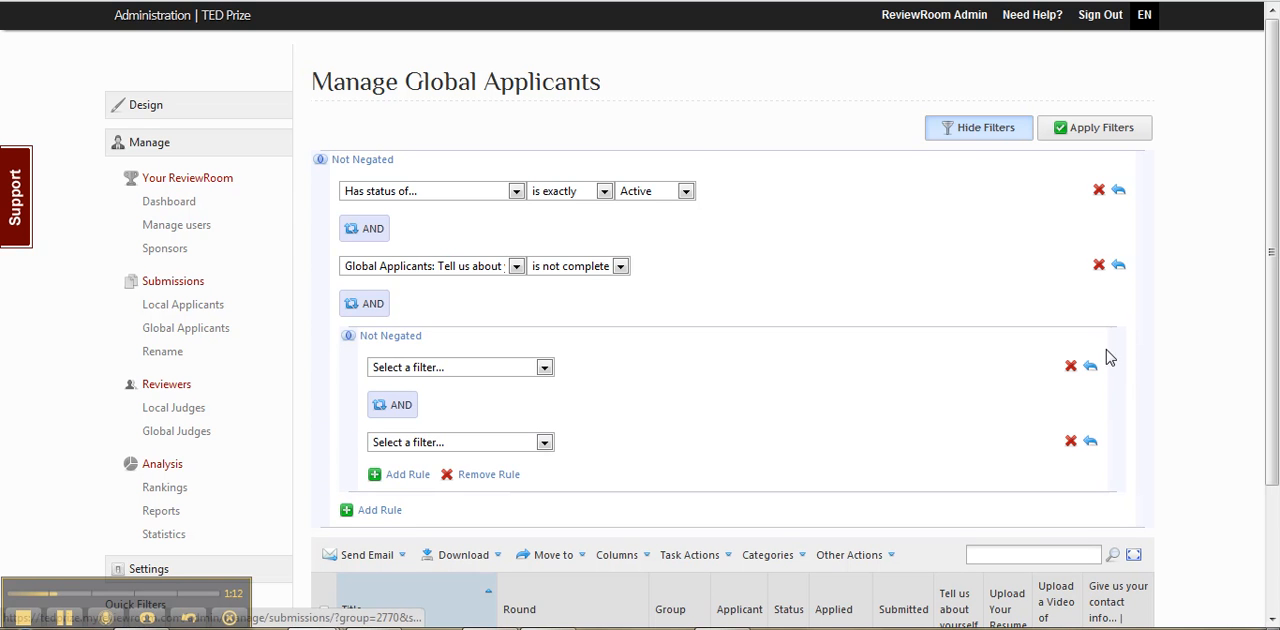
{"action": "left_click", "coordinate": [392, 405]}
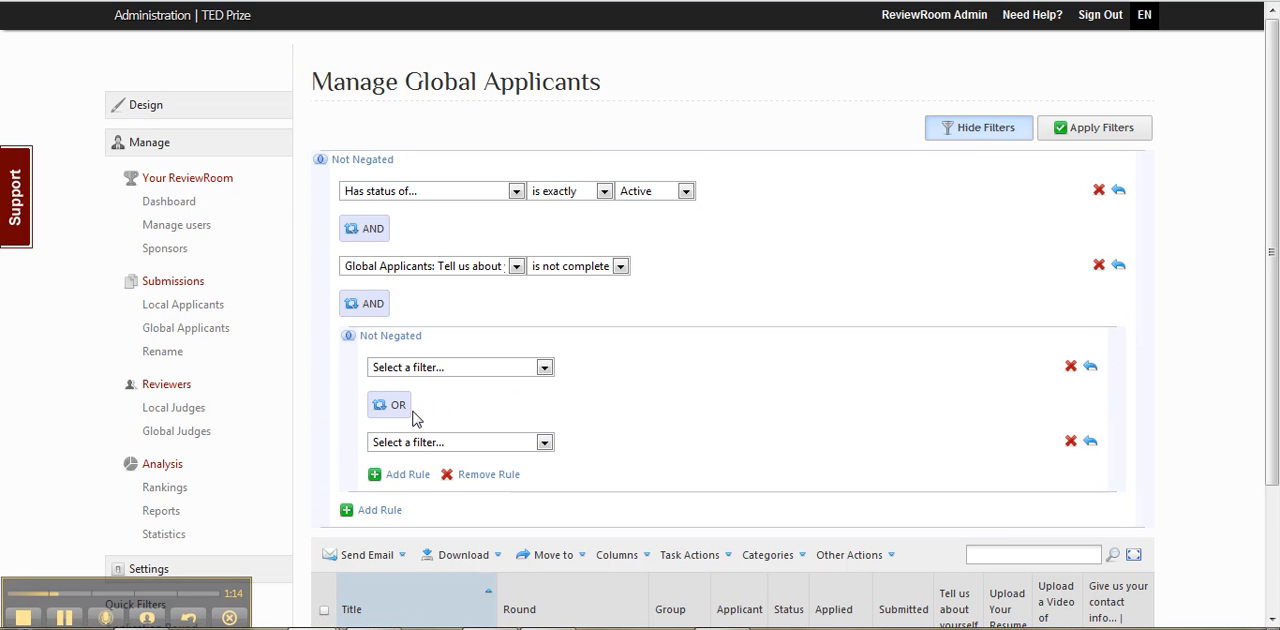
{"action": "left_click", "coordinate": [407, 413]}
Step: Set the nested group's first rule to contact info State "is one of" Alabama, Alaska, Arizona, and negate the group
{"action": "left_click", "coordinate": [440, 369]}
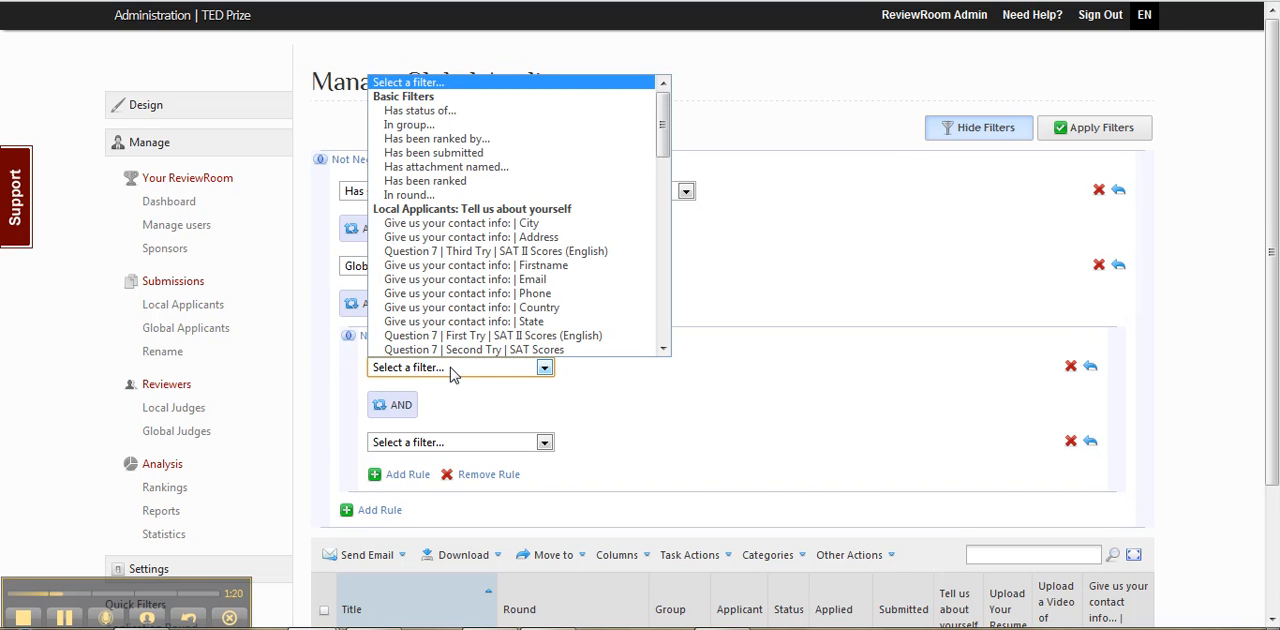
{"action": "scroll", "coordinate": [500, 277], "scroll_direction": "down", "scroll_amount": 4}
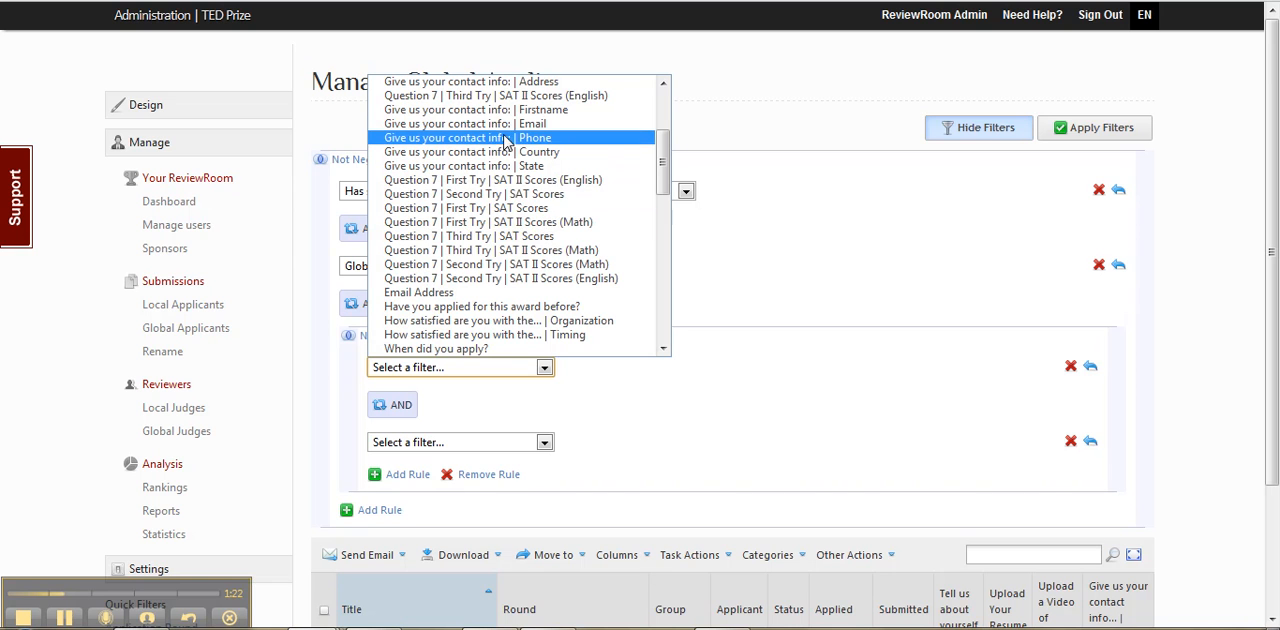
{"action": "left_click", "coordinate": [474, 166]}
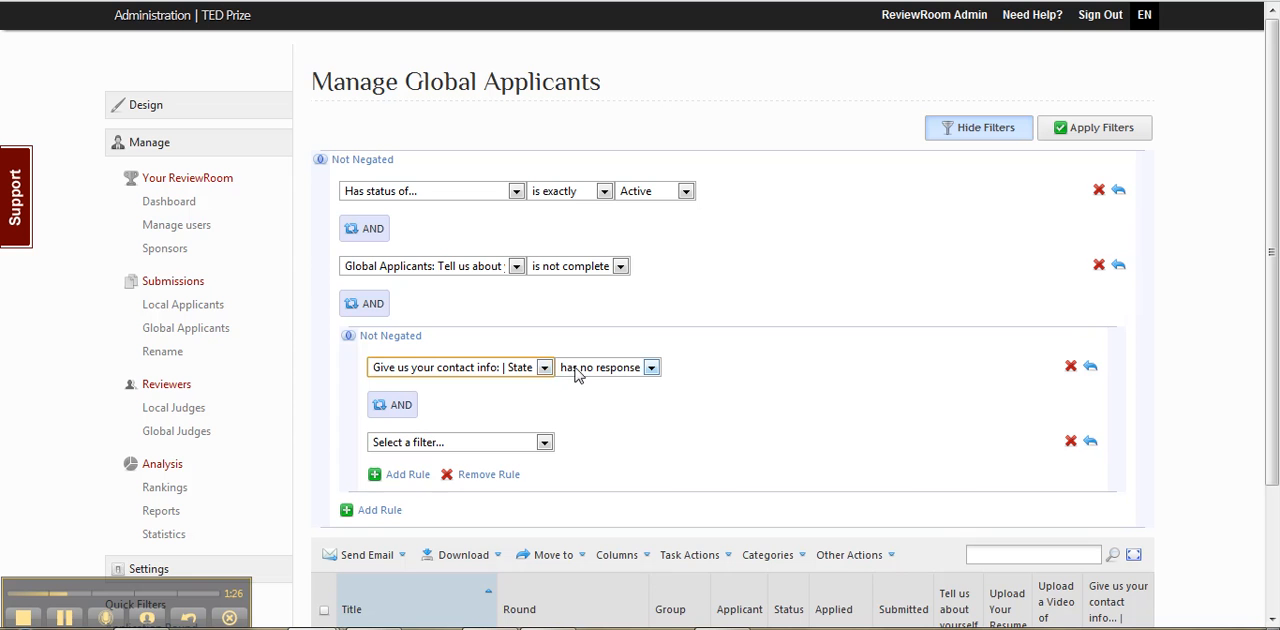
{"action": "left_click", "coordinate": [576, 369]}
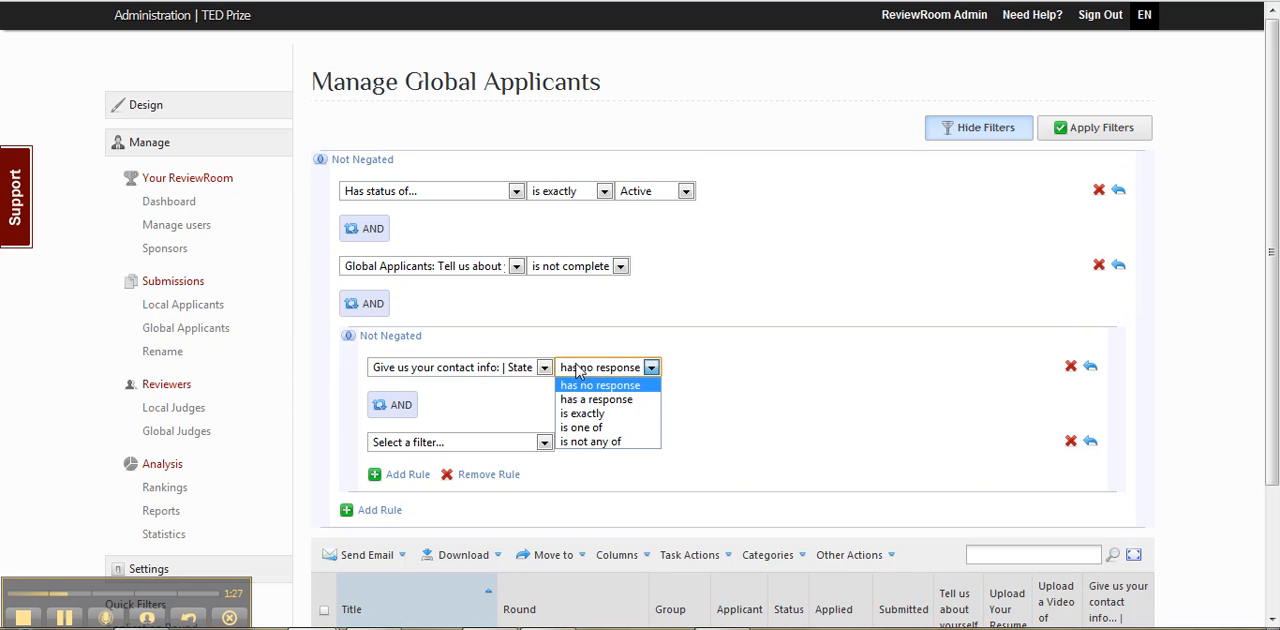
{"action": "left_click", "coordinate": [582, 427]}
{"action": "left_click", "coordinate": [720, 369]}
{"action": "left_click", "coordinate": [682, 402]}
{"action": "left_click", "coordinate": [682, 421]}
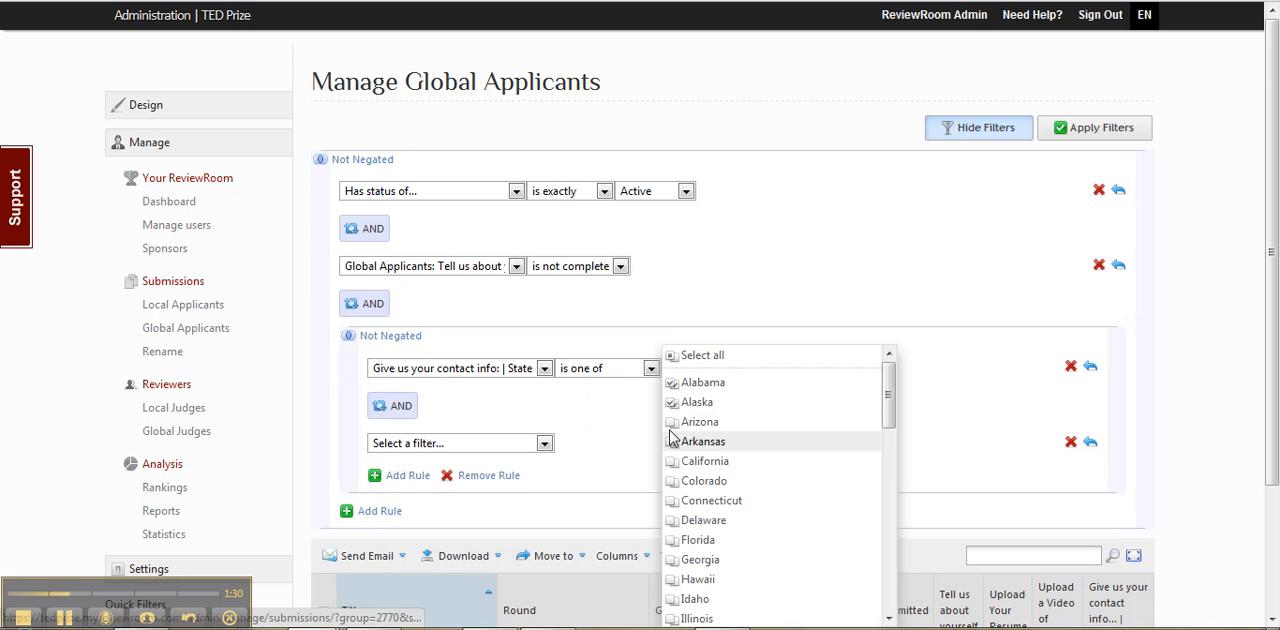
{"action": "left_click", "coordinate": [958, 419]}
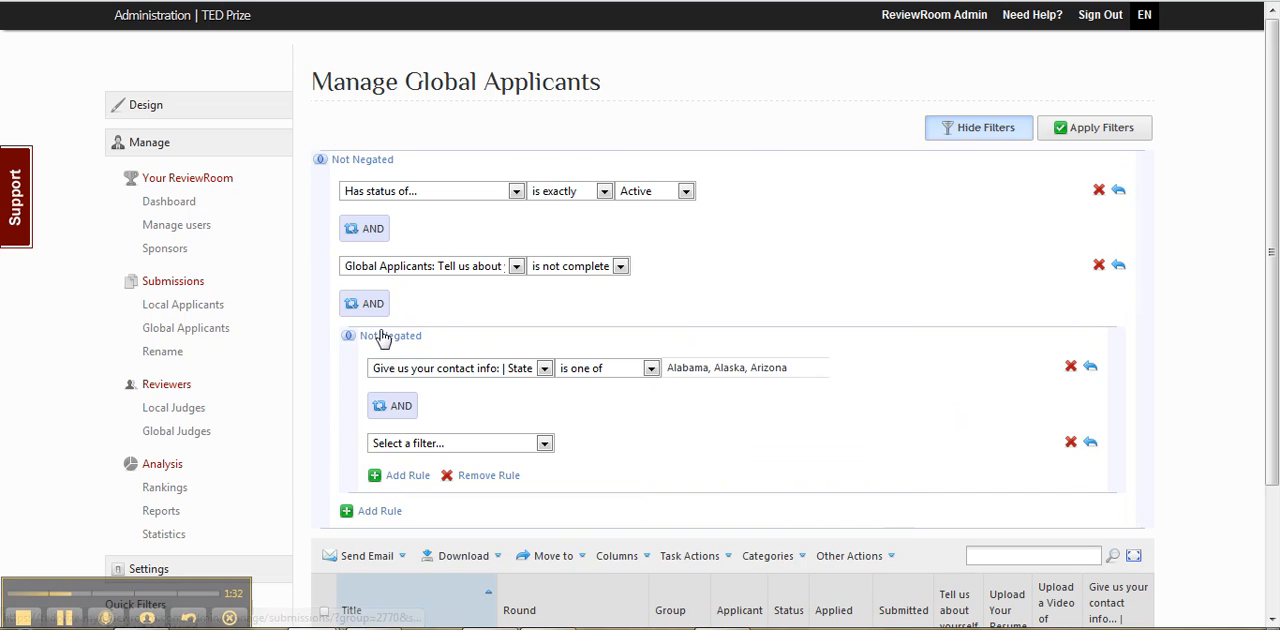
{"action": "left_click", "coordinate": [380, 336]}
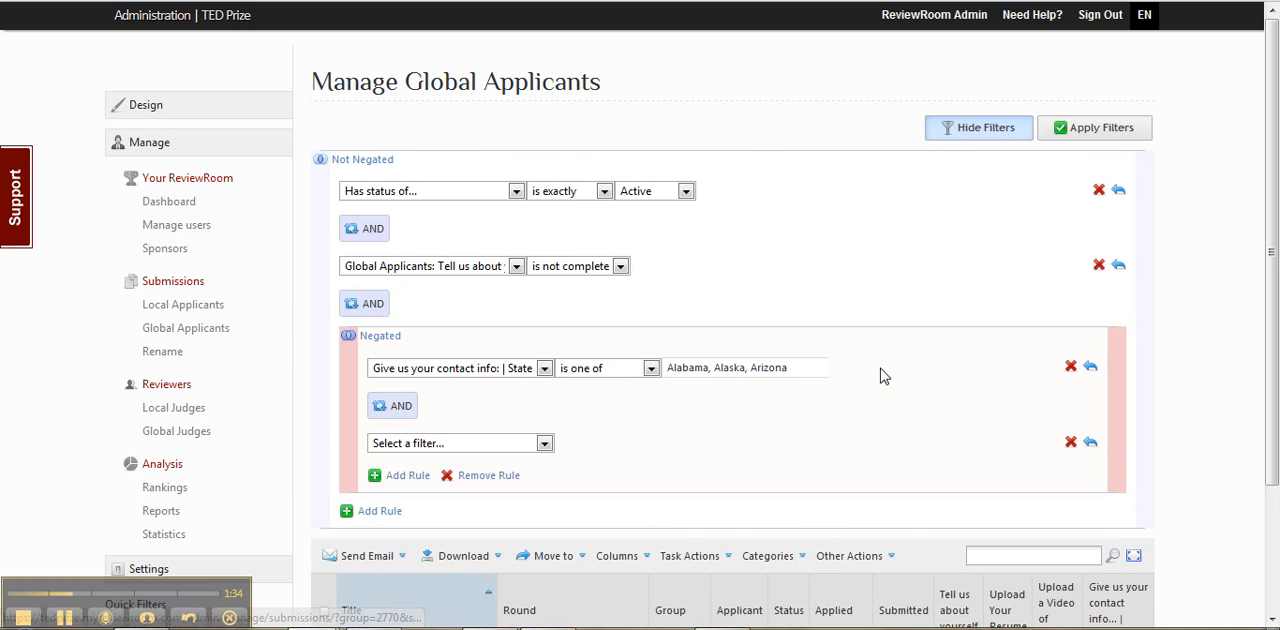
Step: Remove the nested group and the "Tell us about yourself" rule, then reapply the remaining active-status filter and hide the filters
{"action": "left_click", "coordinate": [463, 477]}
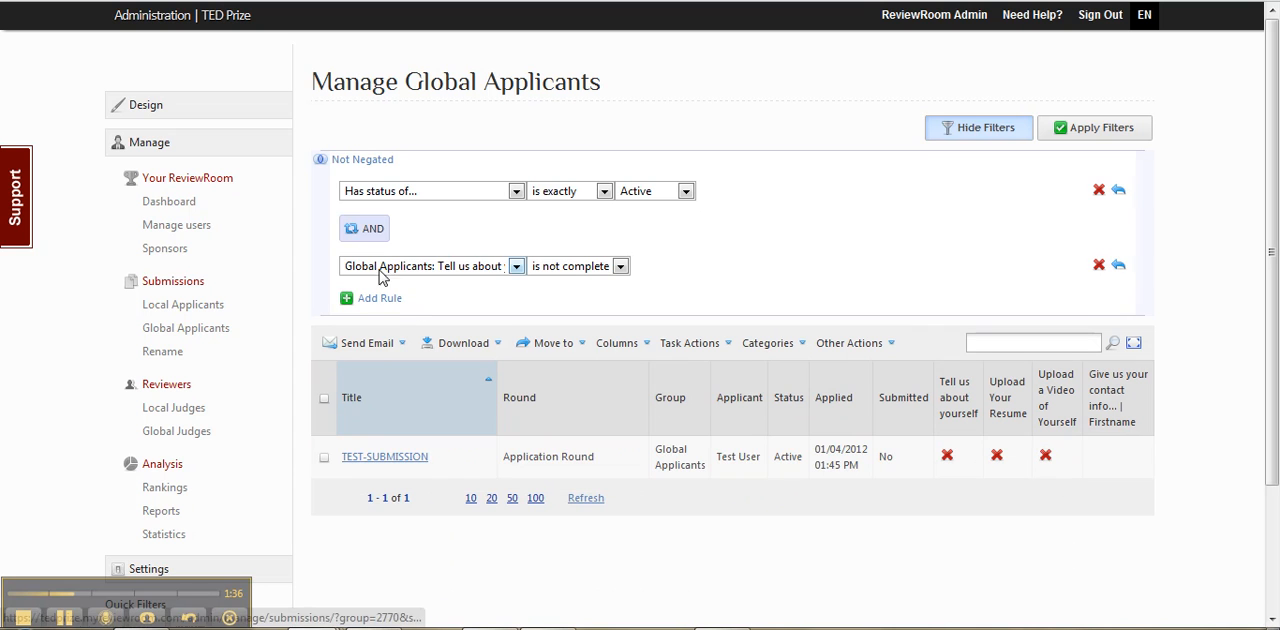
{"action": "left_click", "coordinate": [1099, 267]}
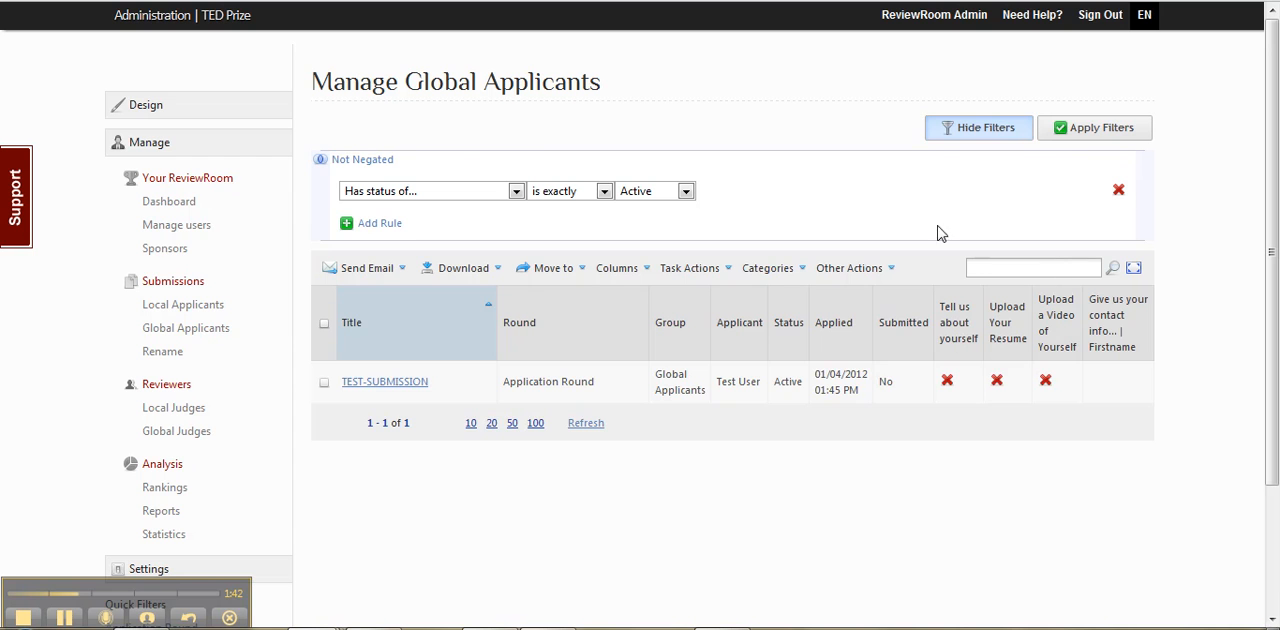
{"action": "left_click", "coordinate": [1060, 136]}
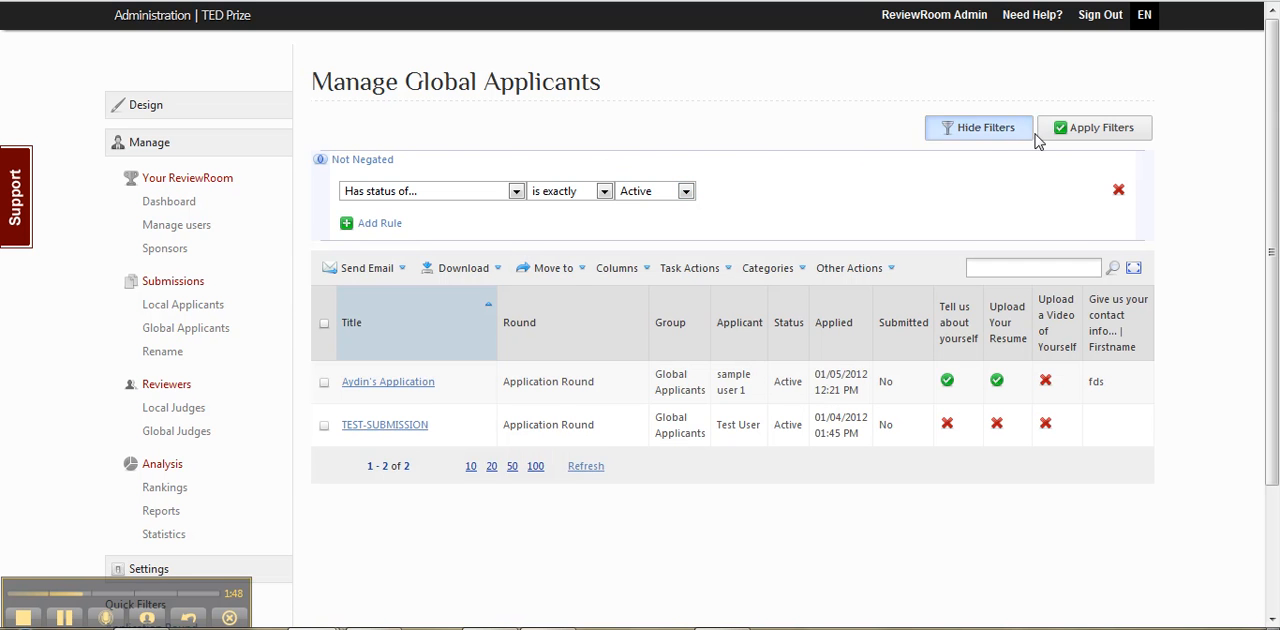
{"action": "left_click", "coordinate": [985, 126]}
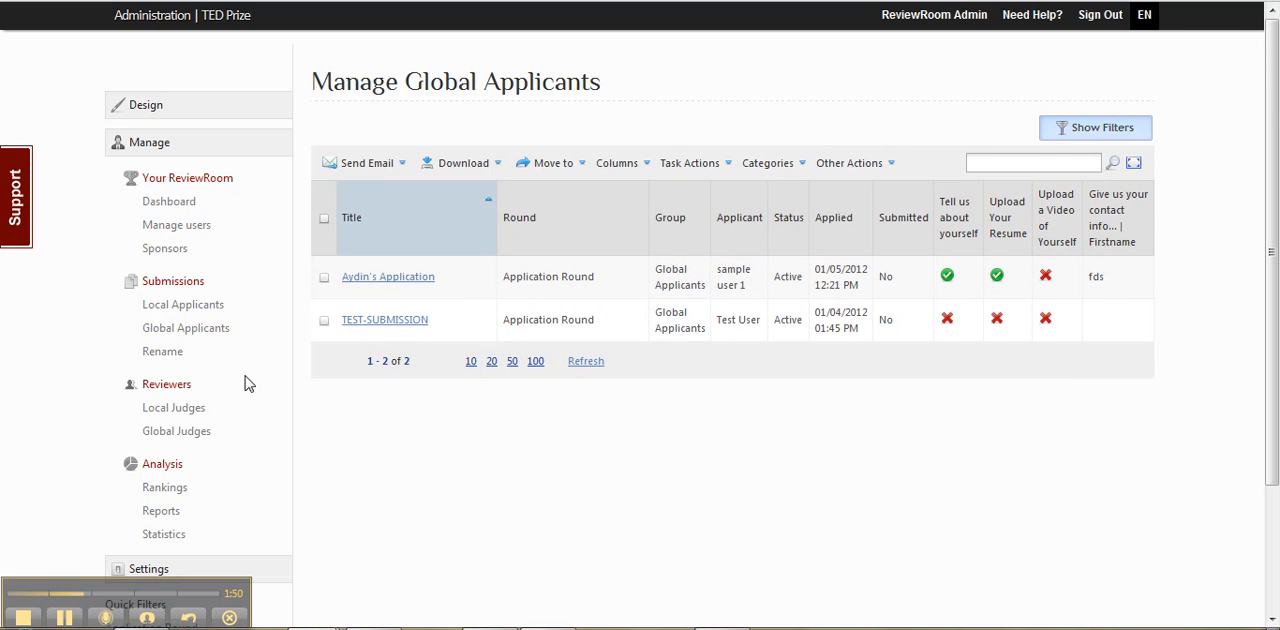
Step: Open the Rename Submissions page and examine the editable new names of the three submissions
{"action": "left_click", "coordinate": [161, 356]}
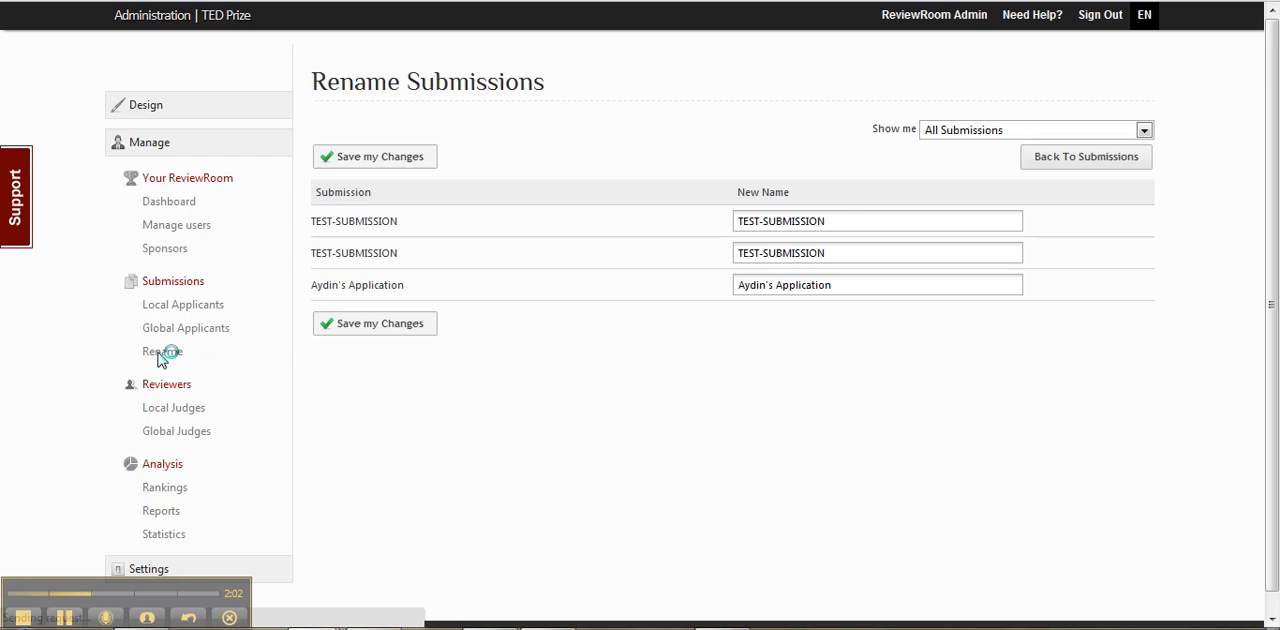
{"action": "left_click_drag", "start_coordinate": [824, 221], "coordinate": [716, 265]}
{"action": "left_click_drag", "start_coordinate": [843, 252], "coordinate": [731, 266]}
{"action": "left_click_drag", "start_coordinate": [843, 286], "coordinate": [716, 292]}
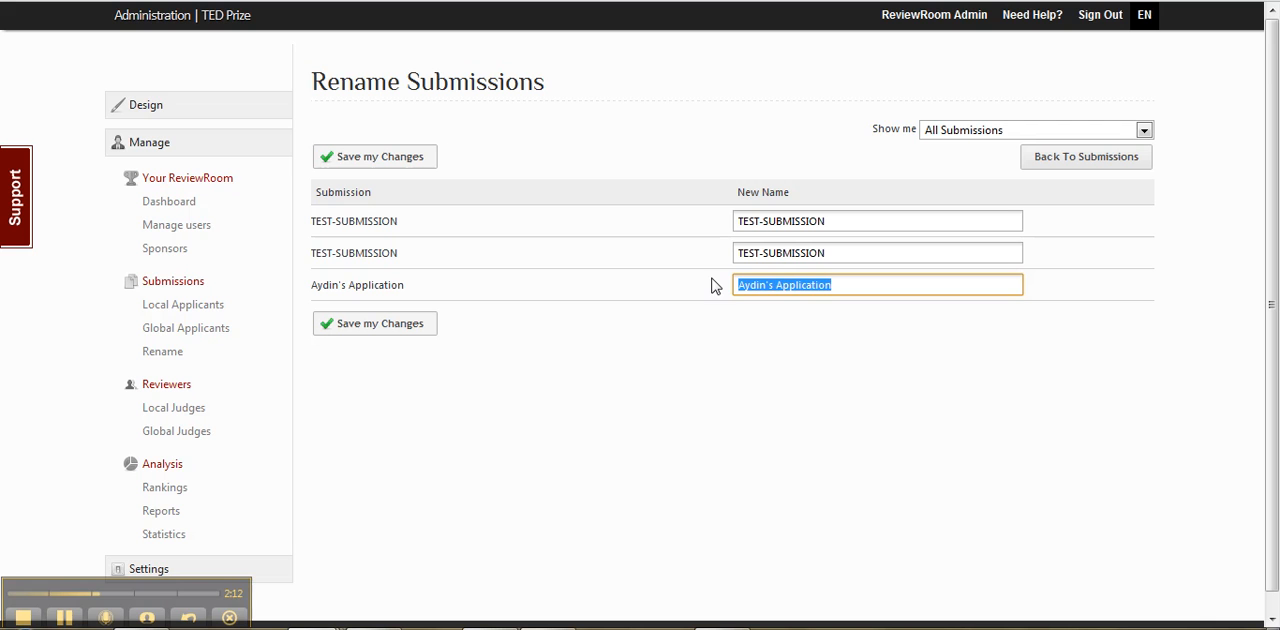
Step: Prefix the third submission's new name with "123-" and go back to the submissions without saving
{"action": "left_click", "coordinate": [855, 286]}
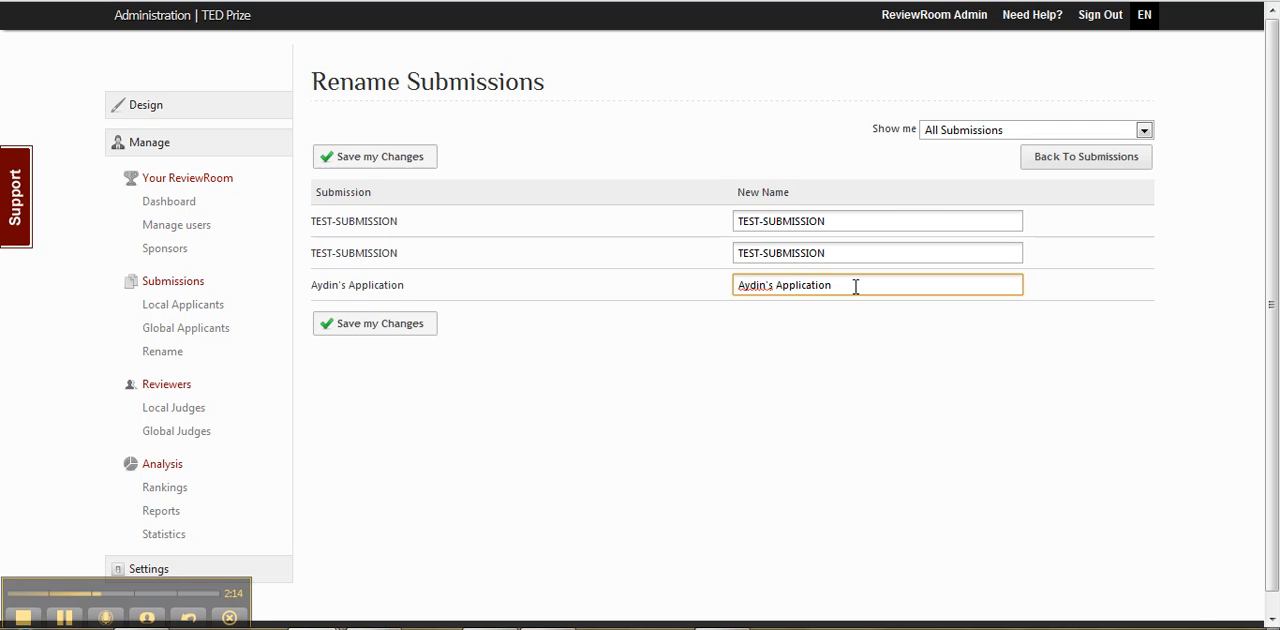
{"action": "key", "text": "Home"}
{"action": "type", "text": "123-"}
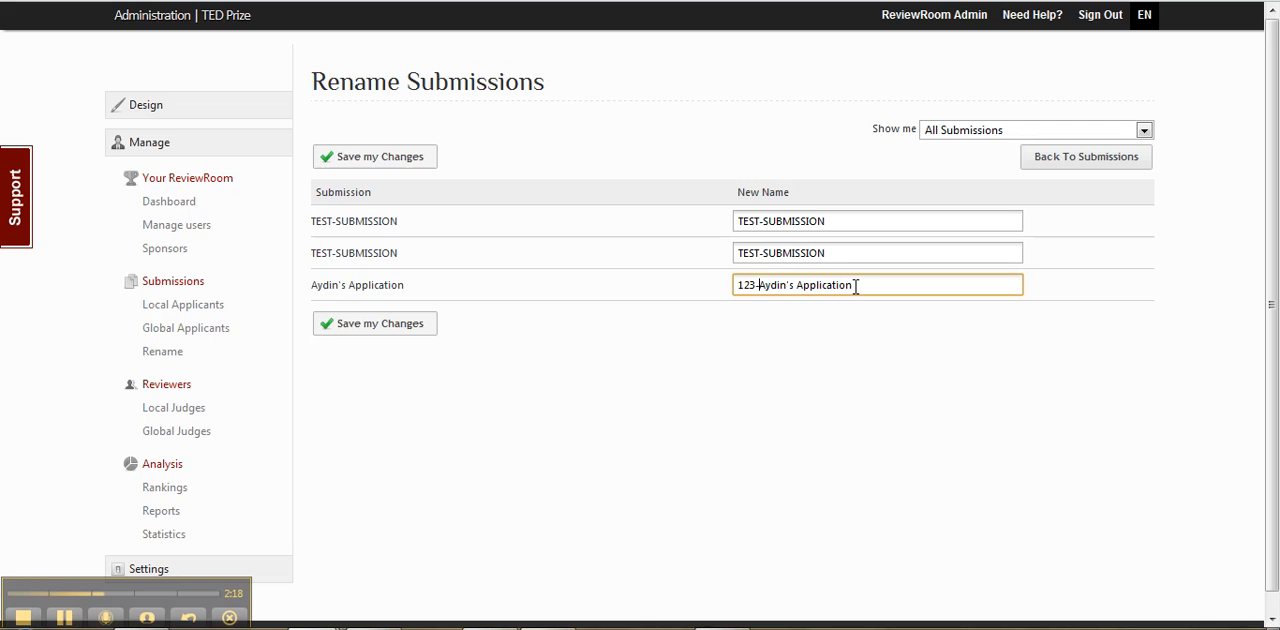
{"action": "key", "text": "BackSpace"}
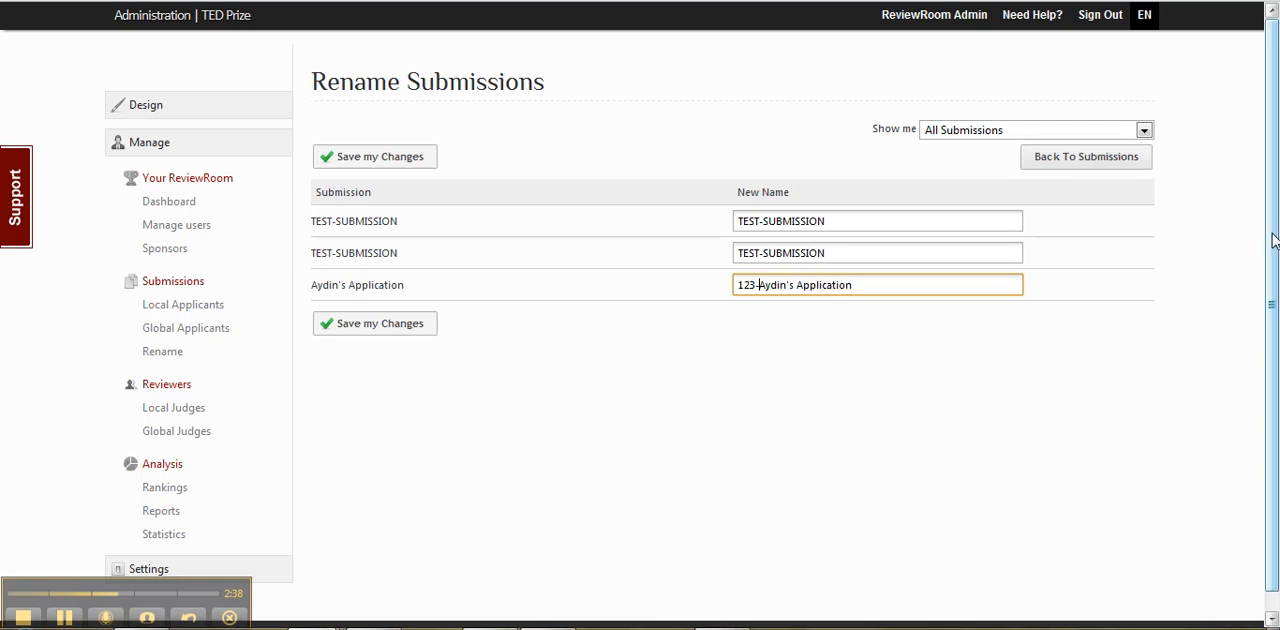
{"action": "left_click", "coordinate": [1075, 163]}
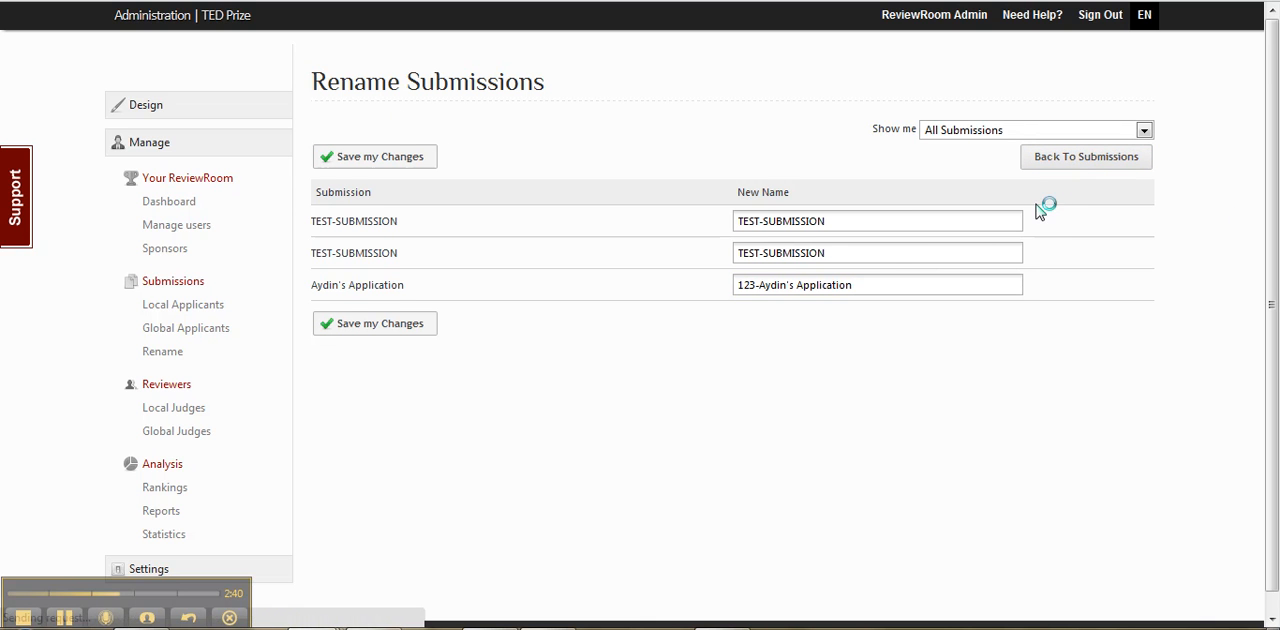